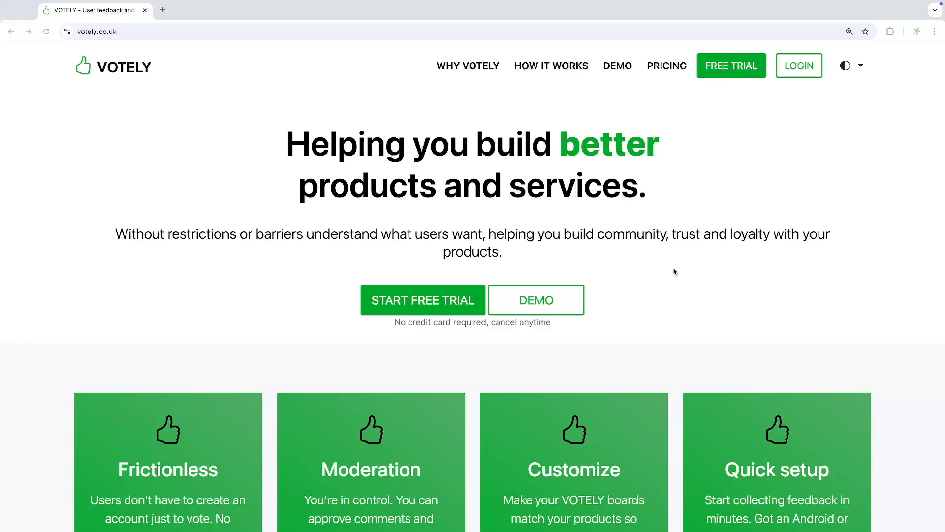
- Start a free Votely trial by signing up with the Google account
left_click(422, 306)
left_click(422, 306)
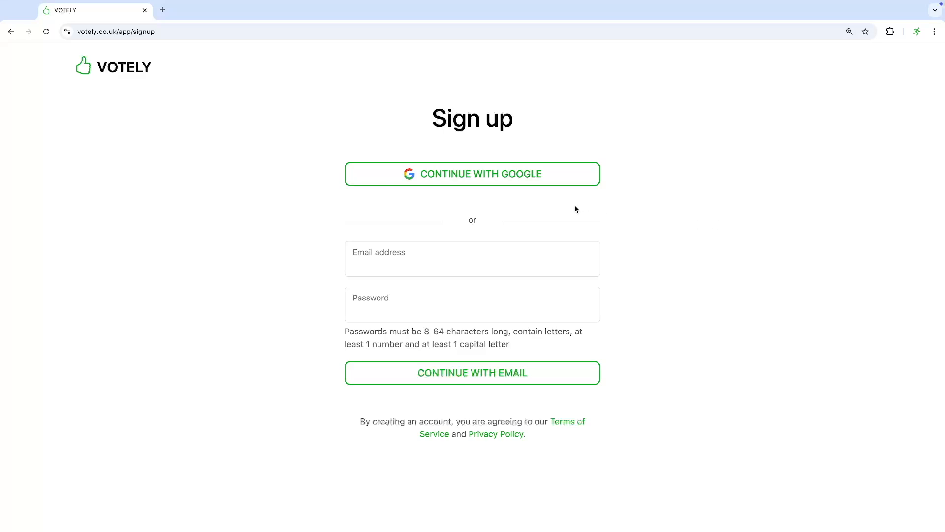
left_click(448, 182)
left_click(505, 358)
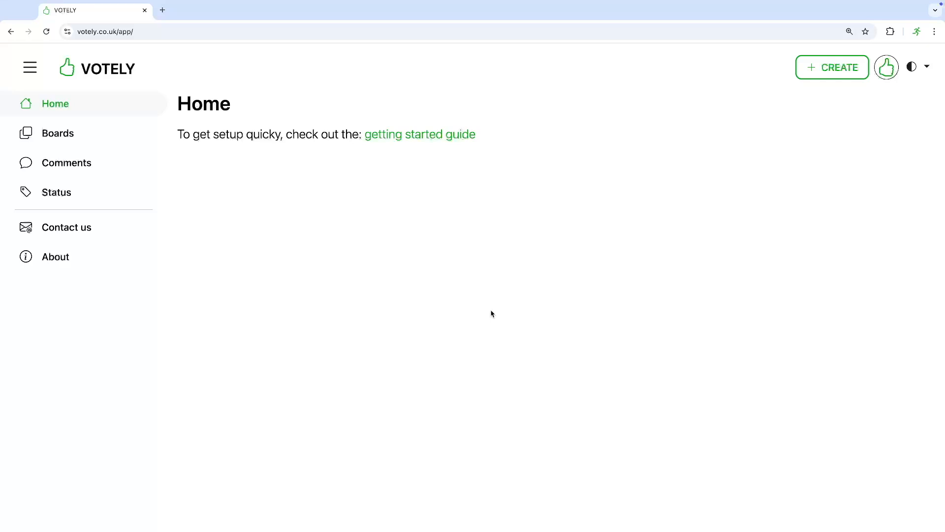
- Start a new board named 'Demo board' with the message 'Please help provide feedback for my product.'
left_click(828, 67)
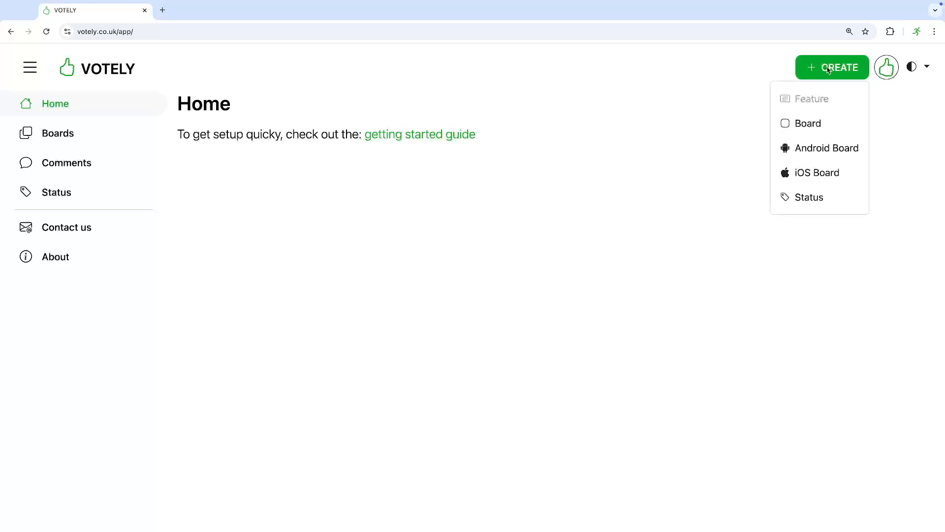
left_click(820, 129)
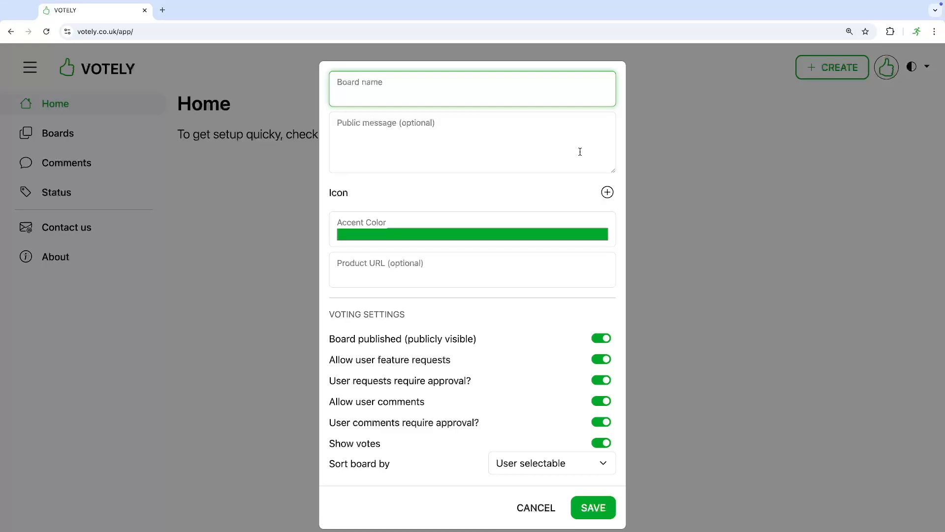
type("Demo board")
key("Tab")
type("Please help provide feedback for my product.")
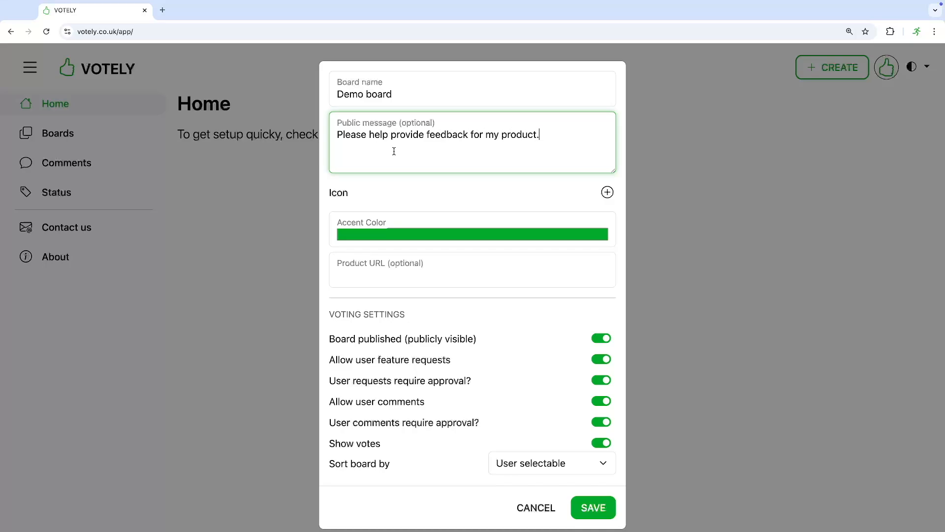
left_click(609, 193)
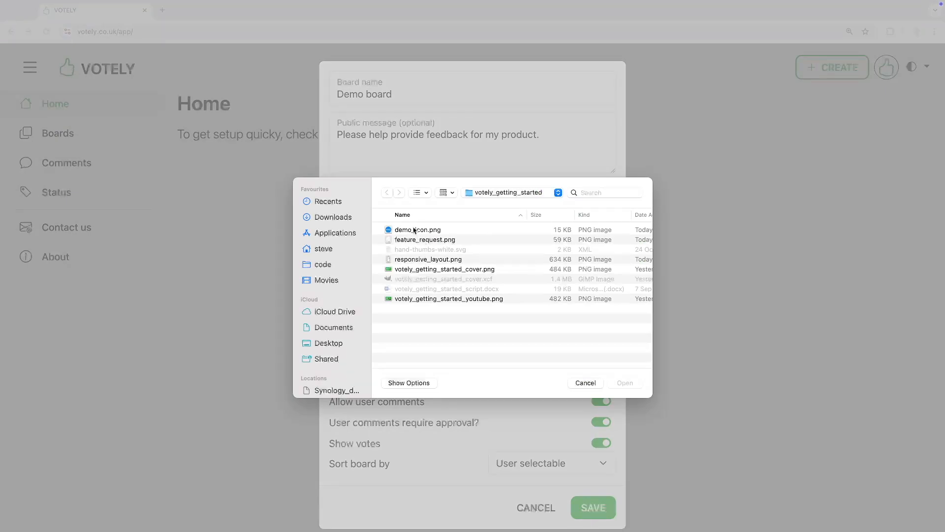
double_click(413, 229)
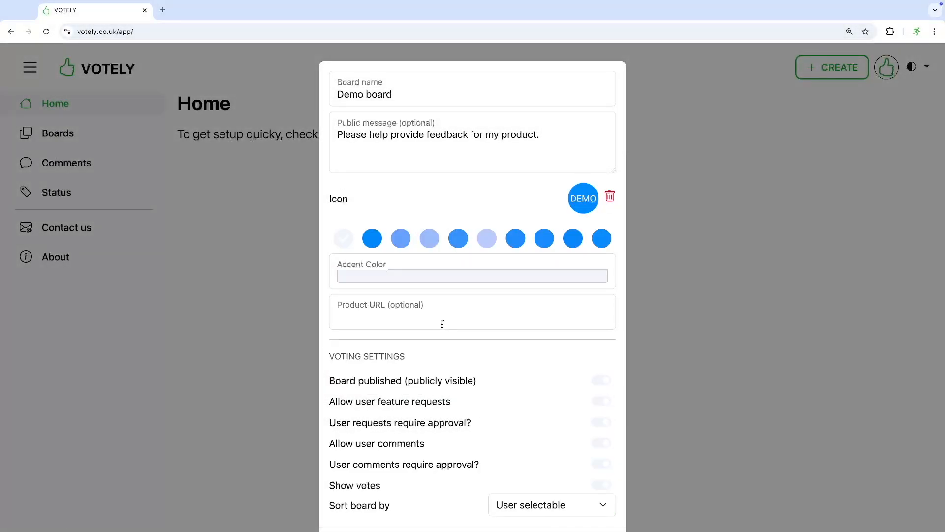
left_click(371, 239)
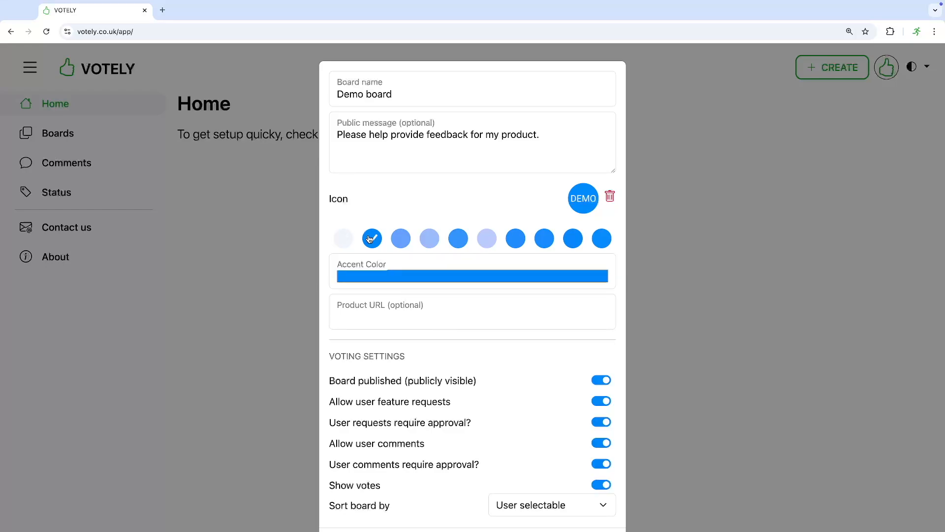
left_click(392, 321)
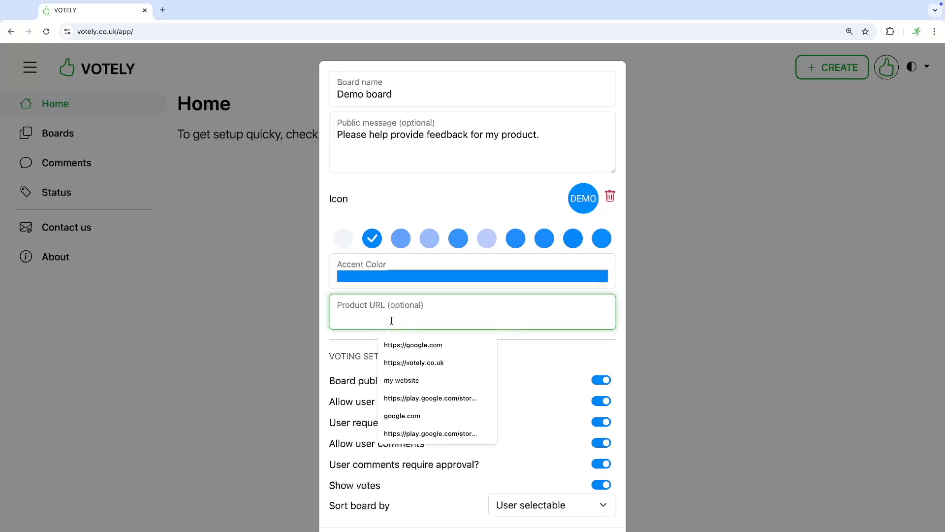
left_click(405, 362)
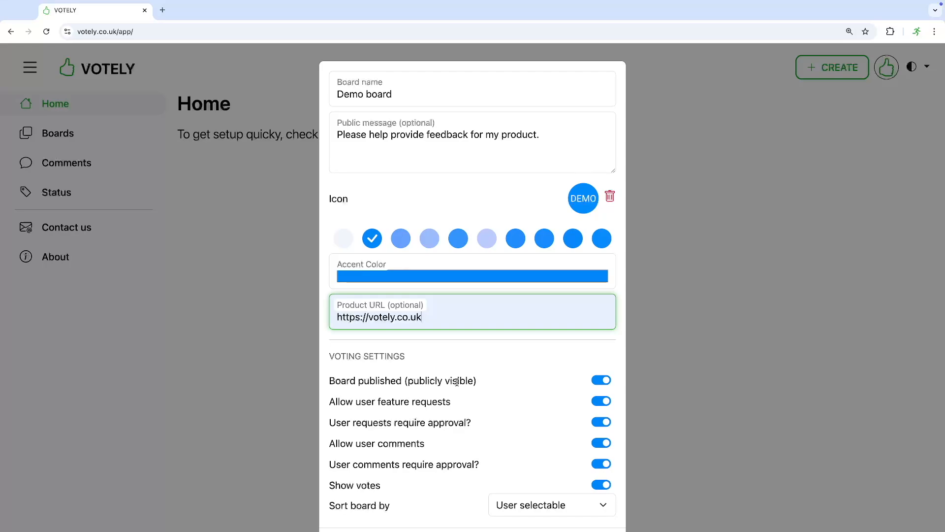
- Save the Demo board from the bottom of the board form
scroll(457, 382, "down", 2)
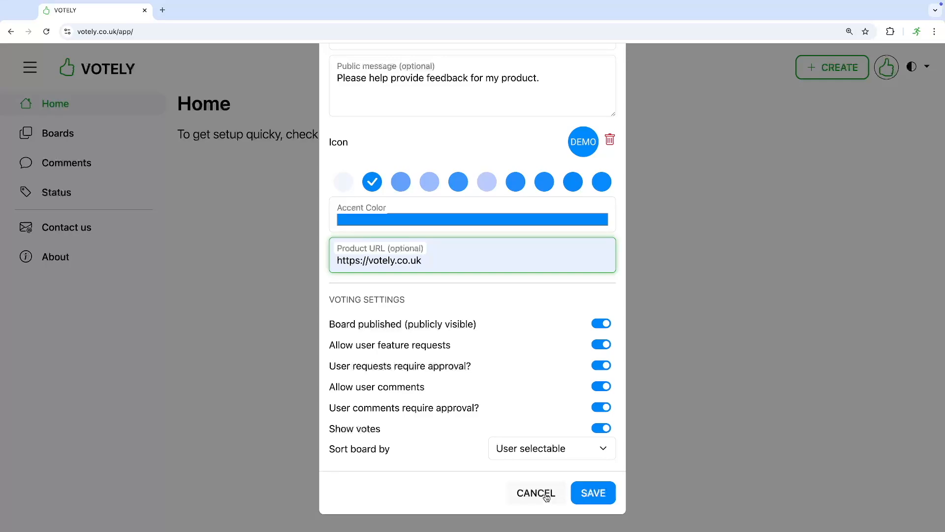
left_click(593, 493)
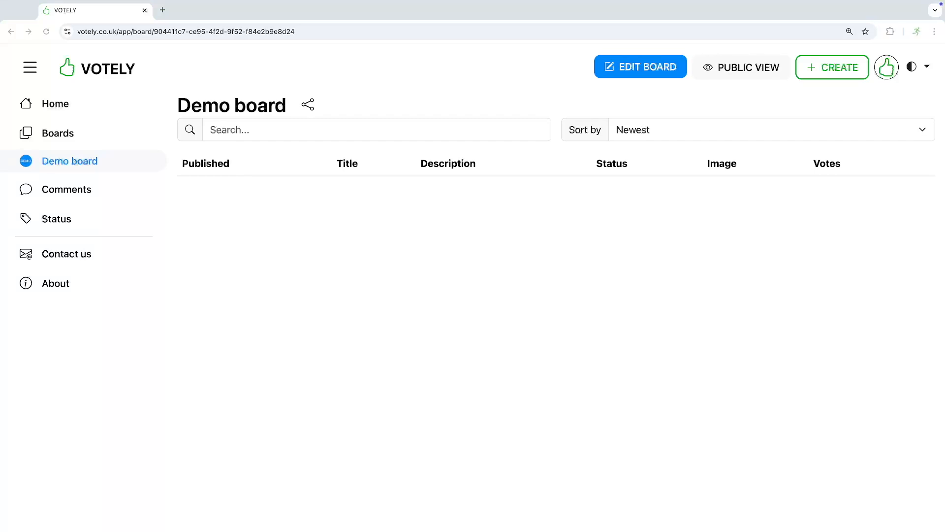
left_click(729, 67)
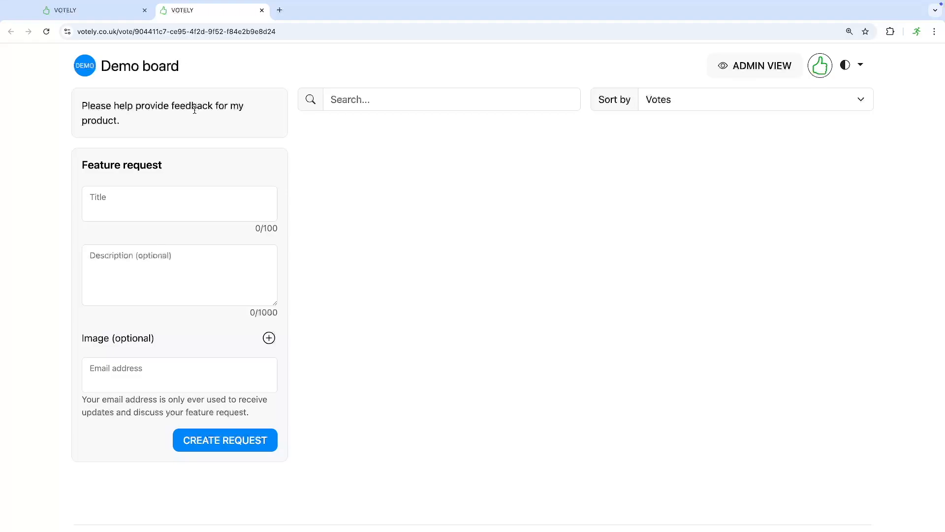
left_click(262, 10)
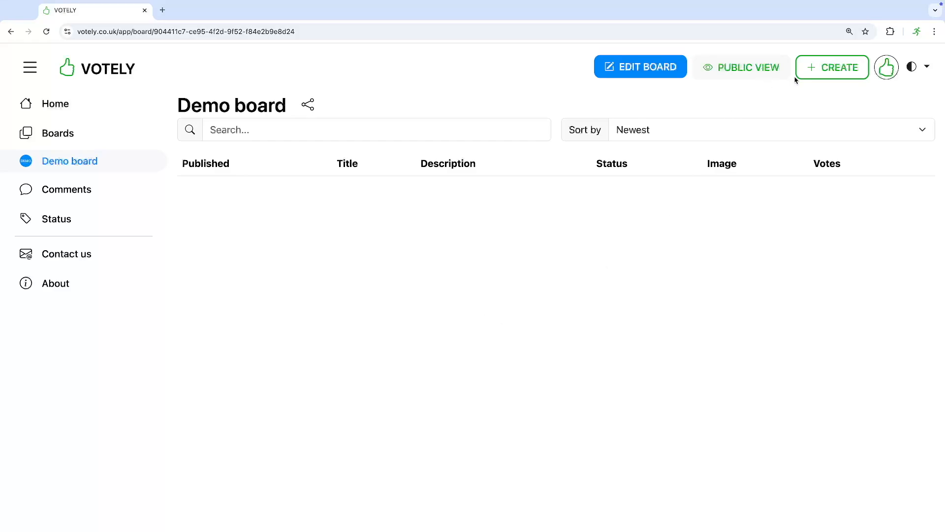
- Create an Android app board from com.tasks.android with a green accent
left_click(830, 69)
left_click(812, 147)
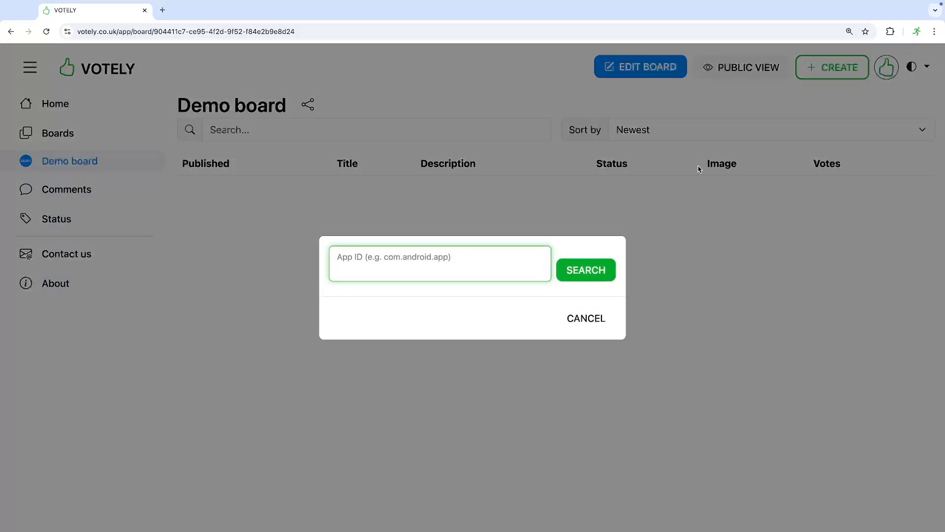
type("com.")
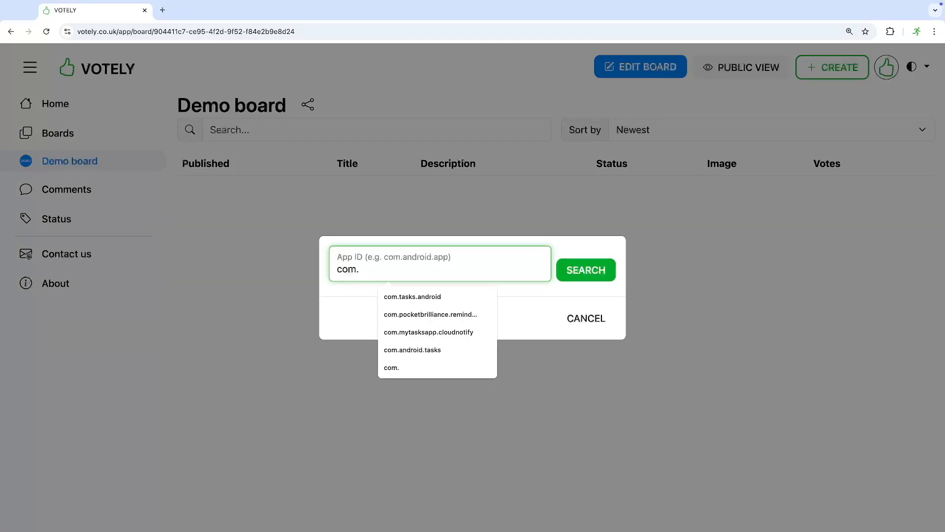
type("tasks.android")
left_click(586, 269)
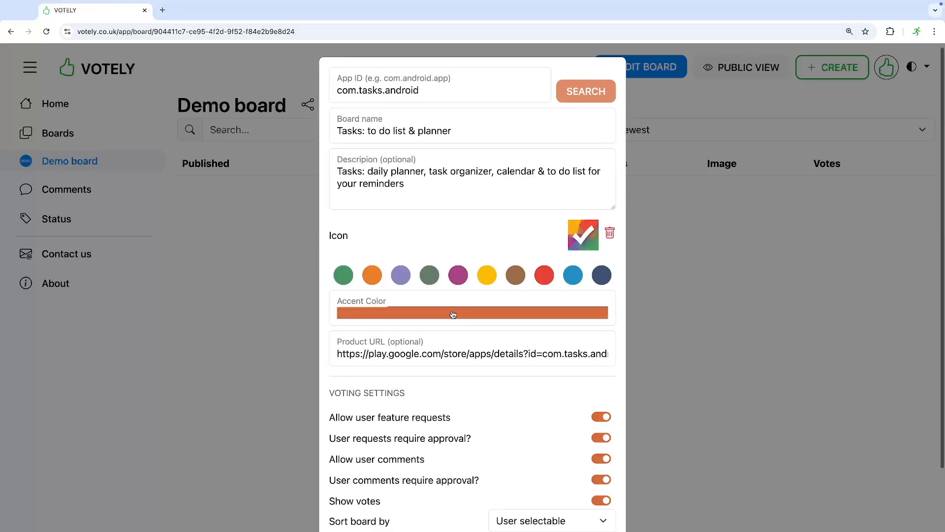
scroll(453, 313, "down", 3)
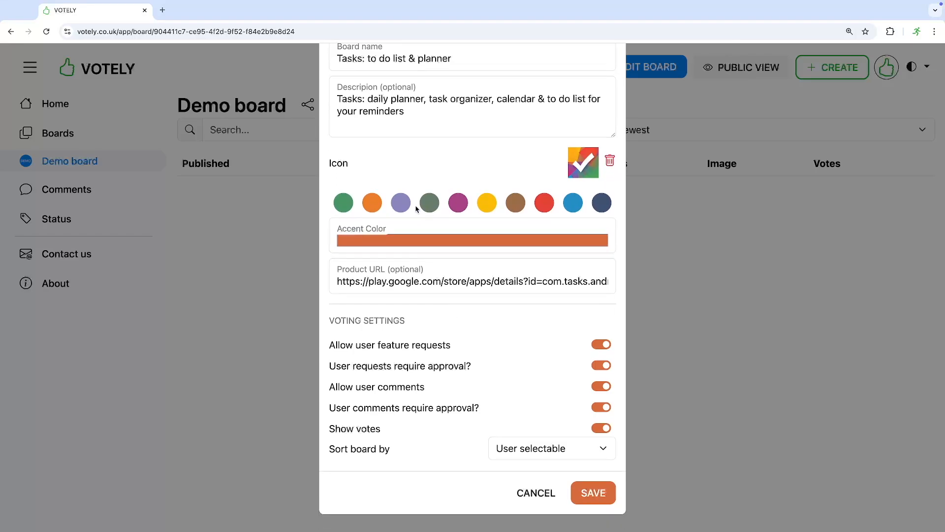
left_click(343, 202)
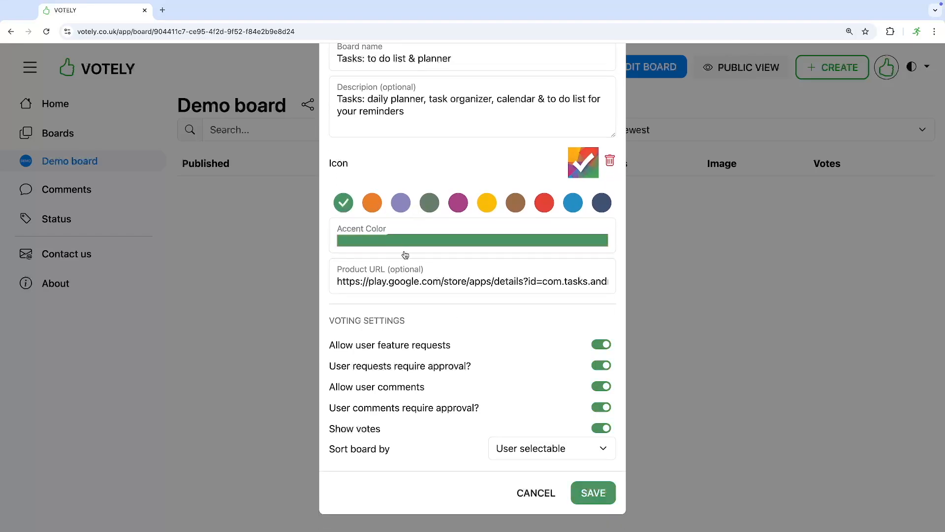
left_click(593, 493)
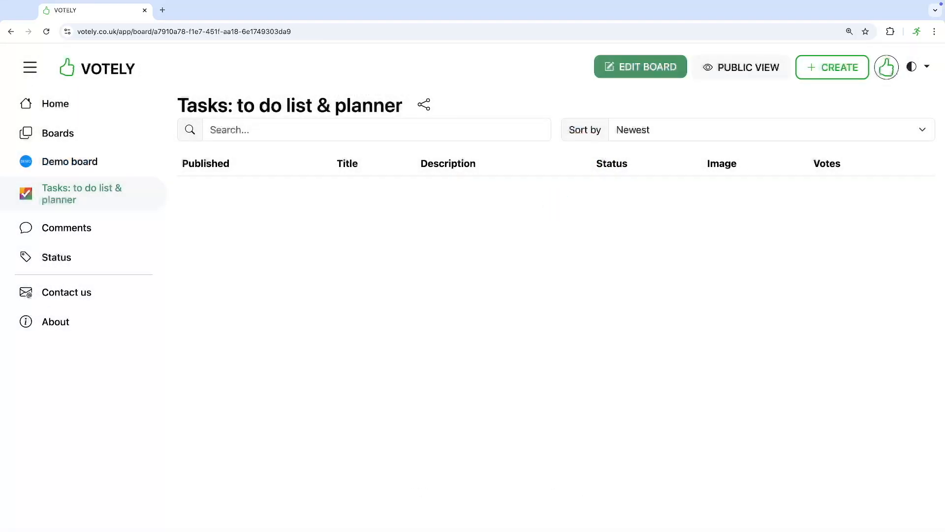
- Create the Cloud Notify - dev tool board from its iOS app ID, then return to Demo board
left_click(832, 68)
left_click(813, 172)
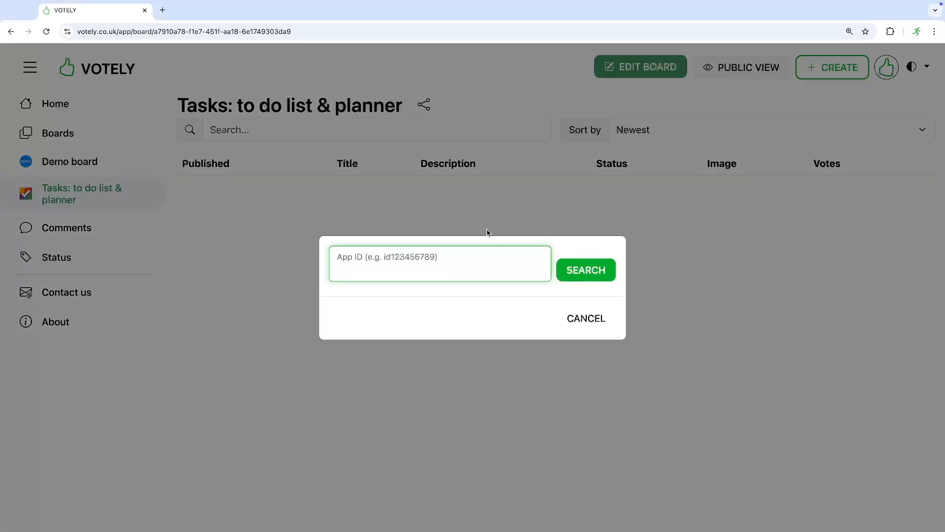
key("super+v")
key("Return")
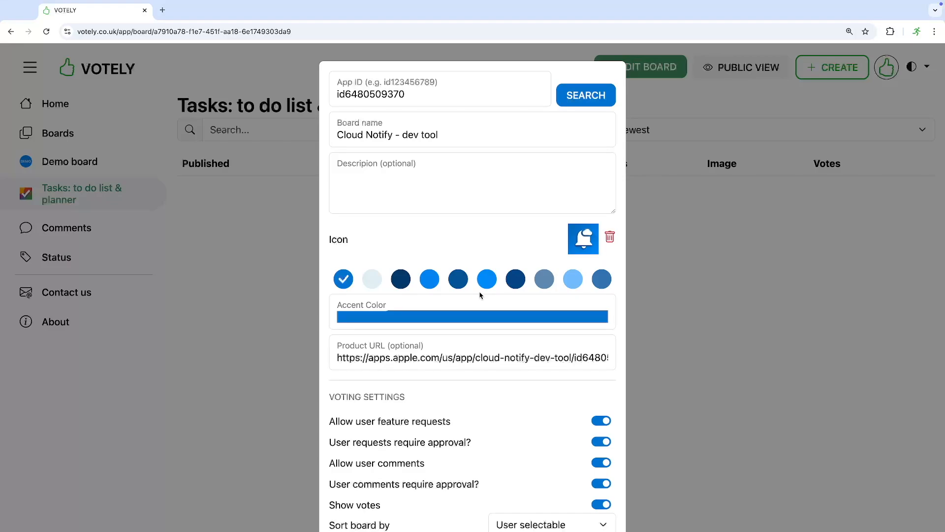
scroll(481, 295, "down", 3)
left_click(594, 492)
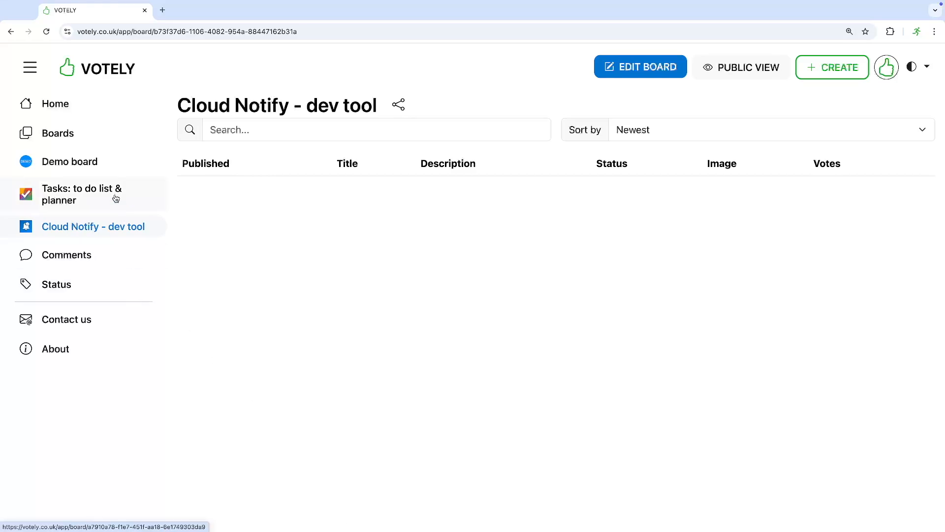
left_click(97, 162)
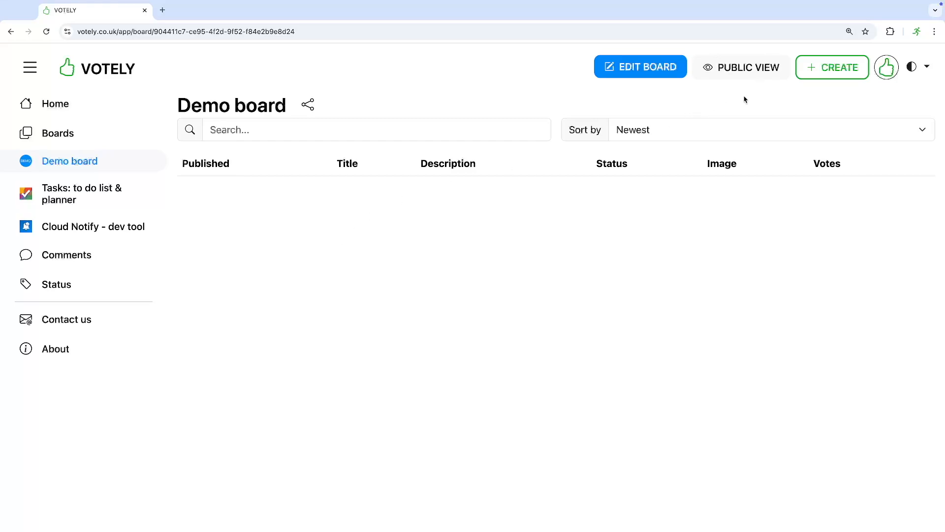
- Create the 'Getting started' feature with 'A brief description' and the feature_request.png image
left_click(832, 67)
left_click(818, 101)
type("Getting started")
key("Tab")
type("A b")
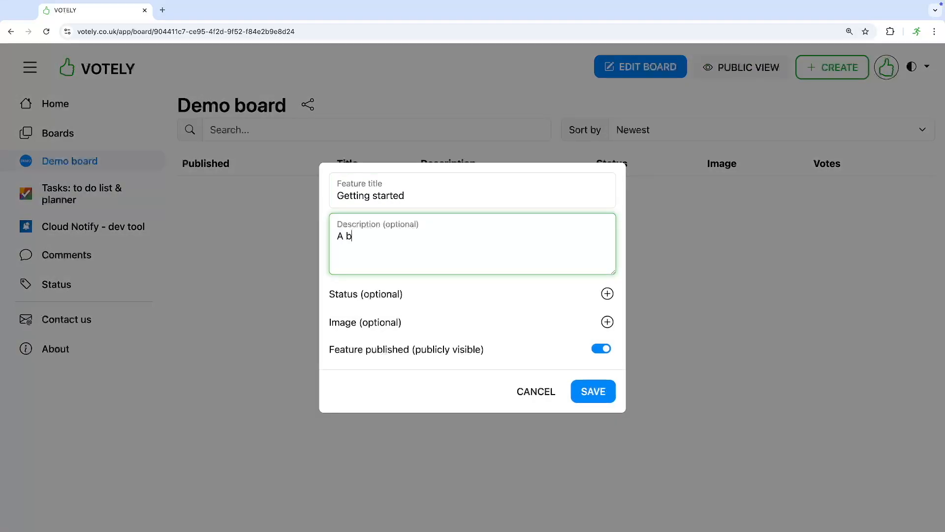
type("rief description")
left_click(607, 322)
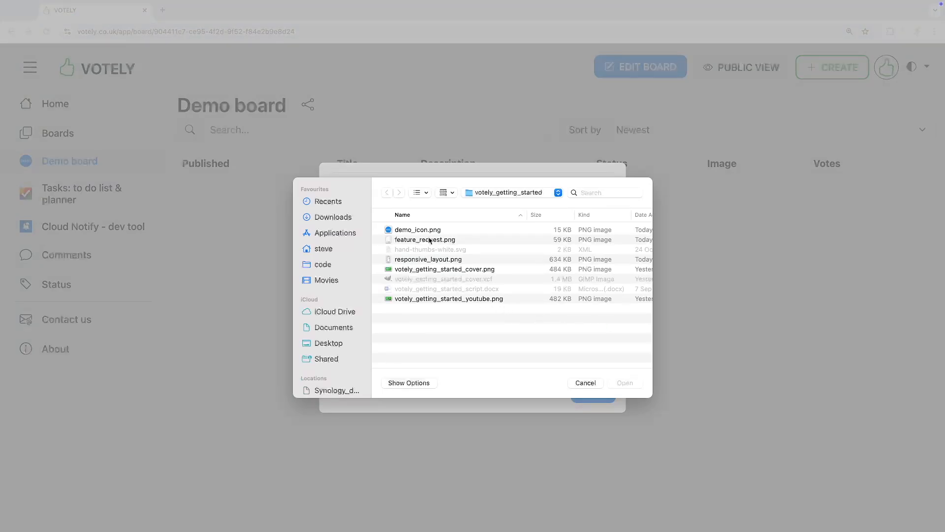
double_click(422, 240)
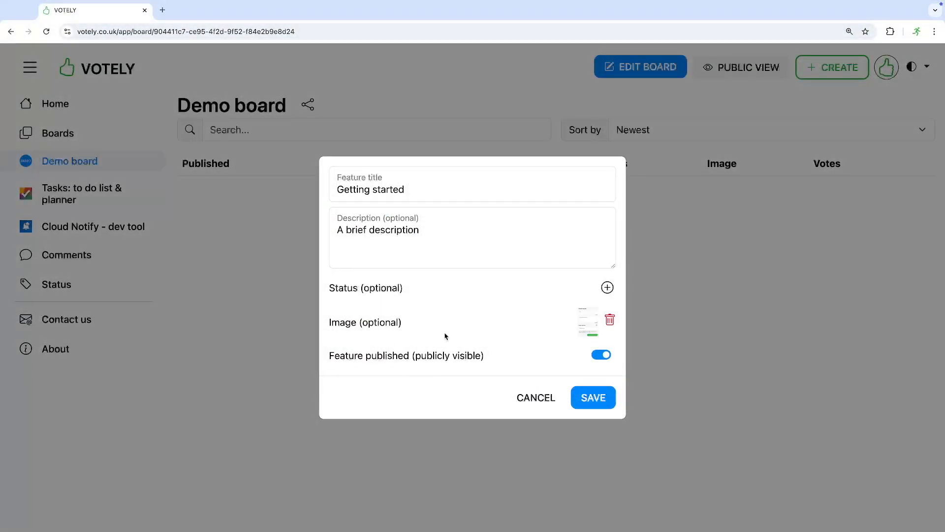
left_click(581, 398)
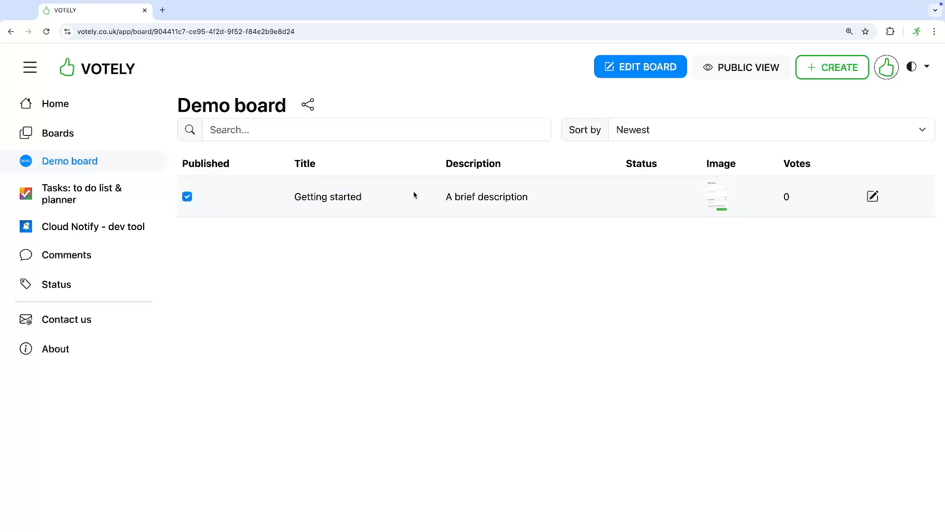
- Preview the feature image, then open the Getting started detail page
left_click(718, 201)
left_click(720, 201)
left_click(544, 200)
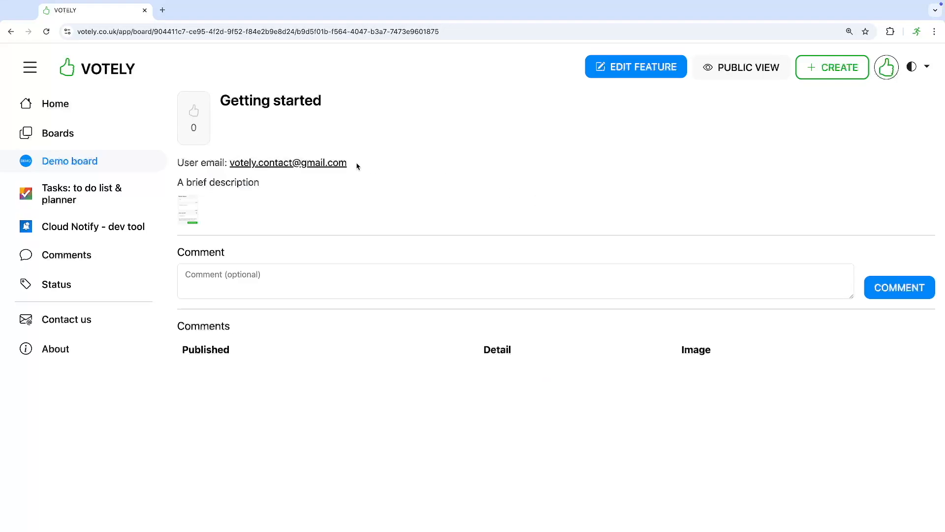
- In the public view, upvote Getting started and post 'Comment from admin'
left_click(733, 67)
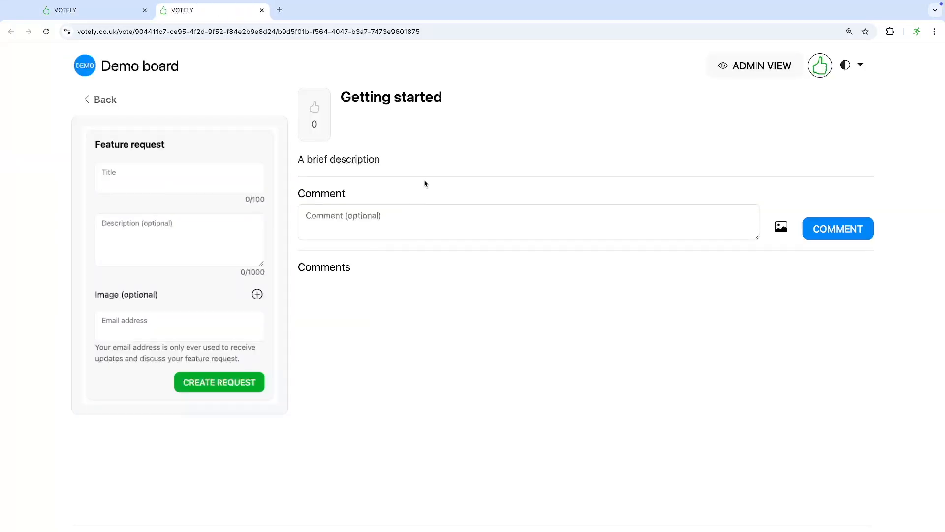
left_click(315, 117)
left_click(382, 226)
type("Comment from ")
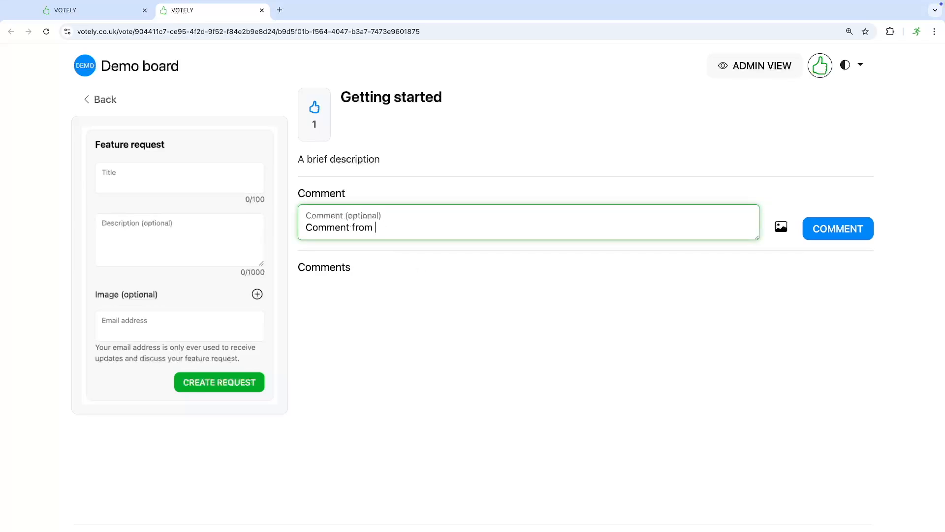
type("admin")
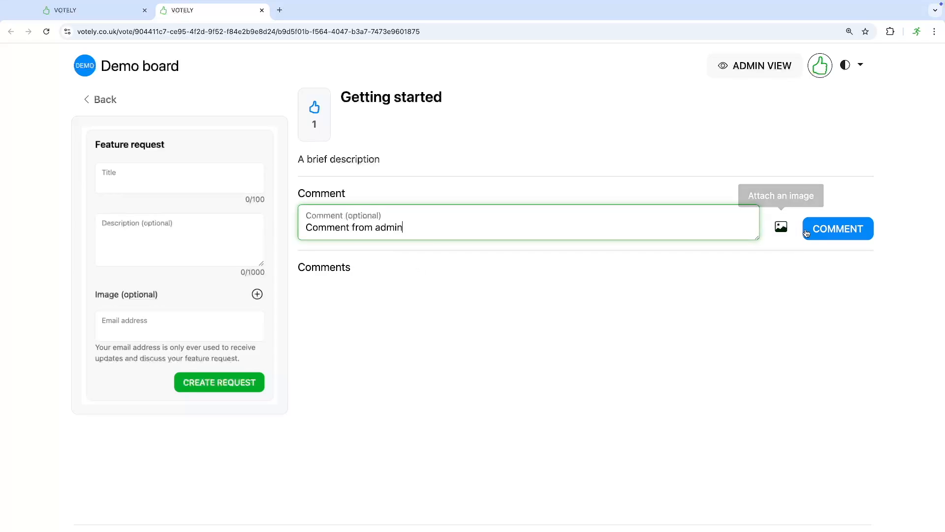
left_click(838, 228)
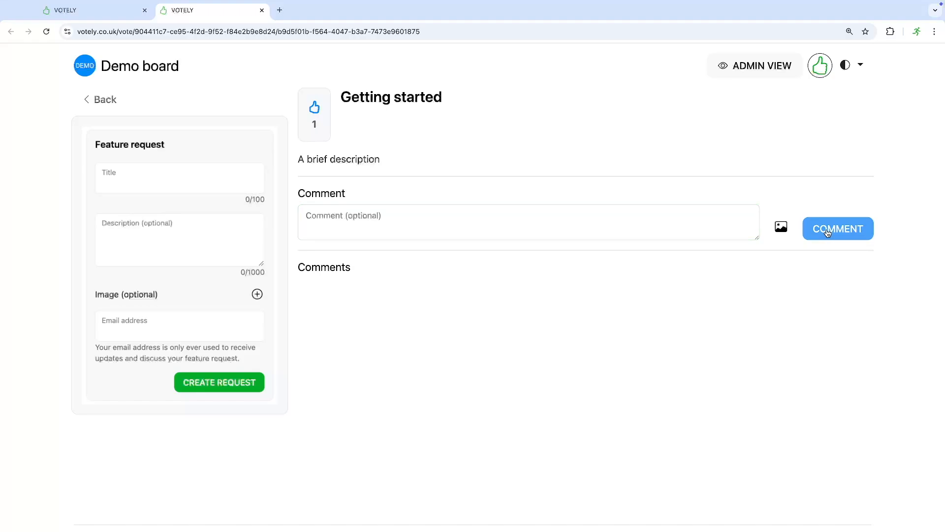
- Close the public page and open the Comments list
left_click(109, 100)
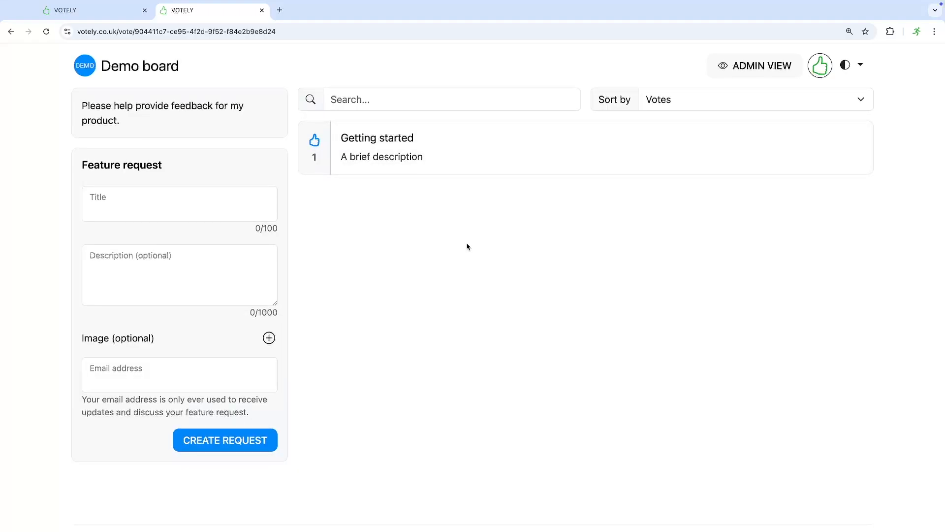
left_click(262, 11)
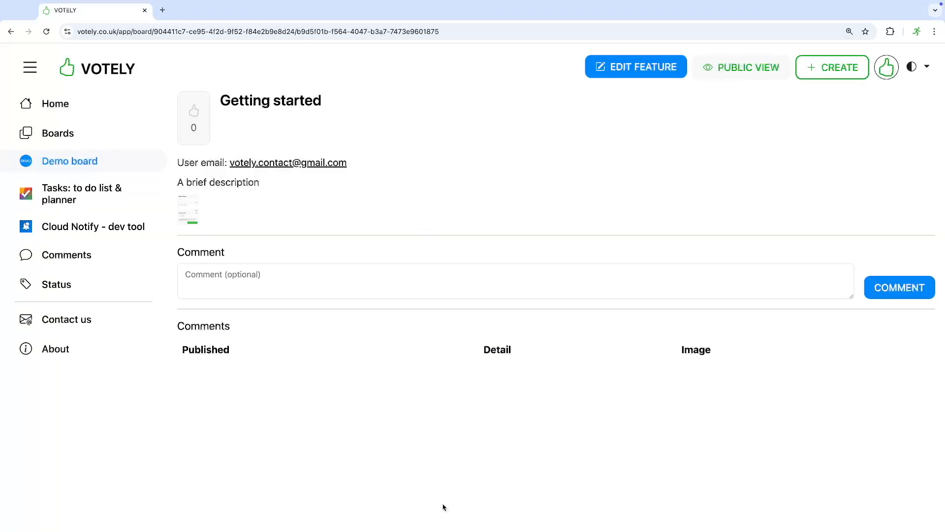
left_click(76, 256)
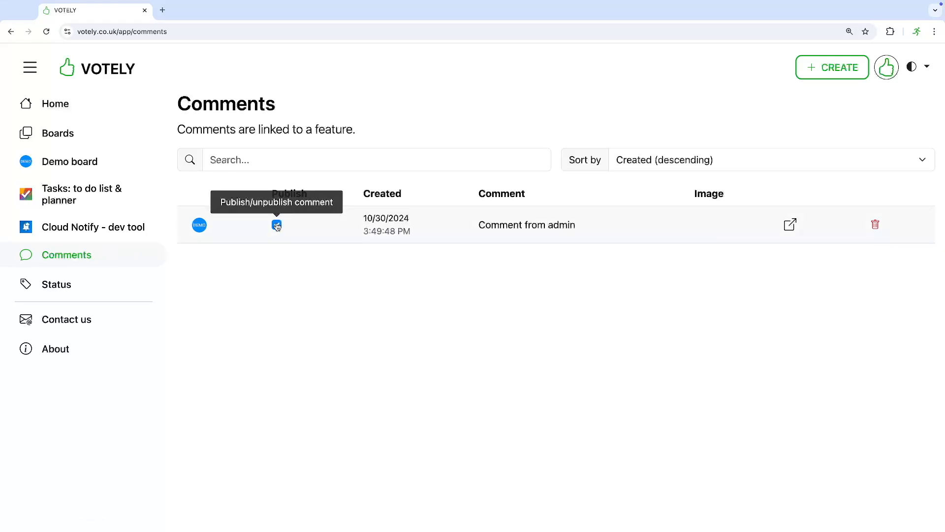
left_click(588, 230)
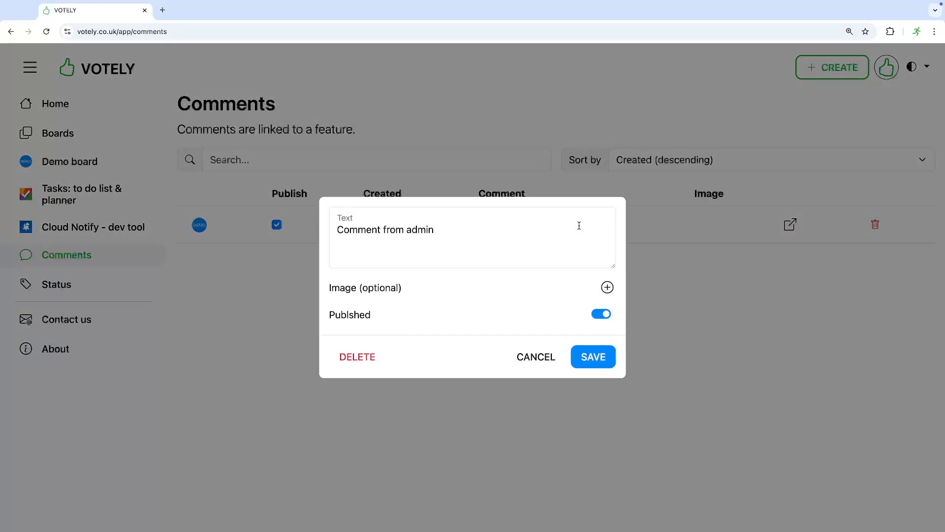
key("Escape")
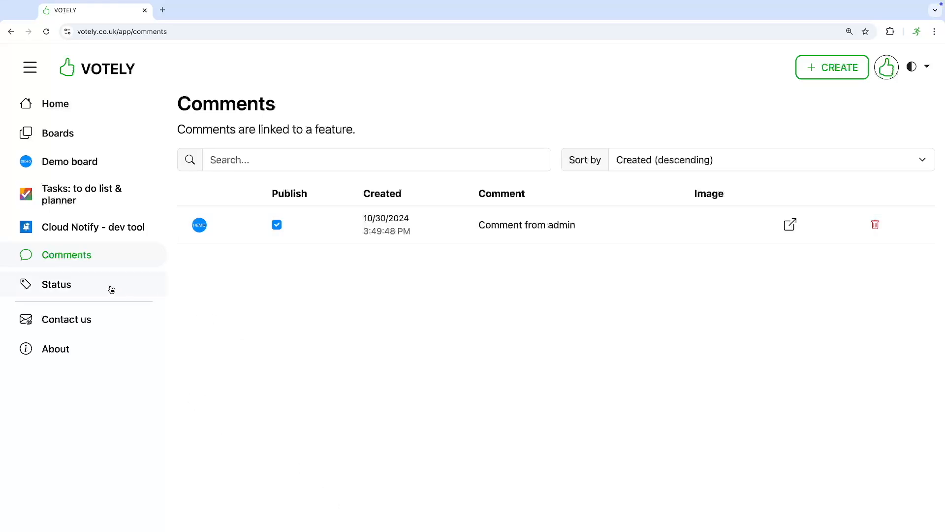
- On the Status page, add an 'In progress' tag coloured orange-yellow (236, 172, 34) and save it
left_click(94, 290)
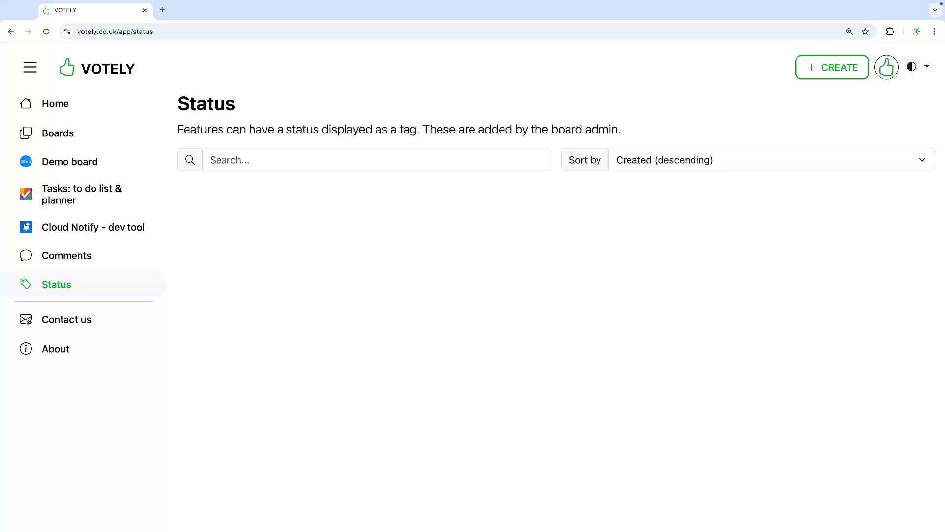
left_click(840, 67)
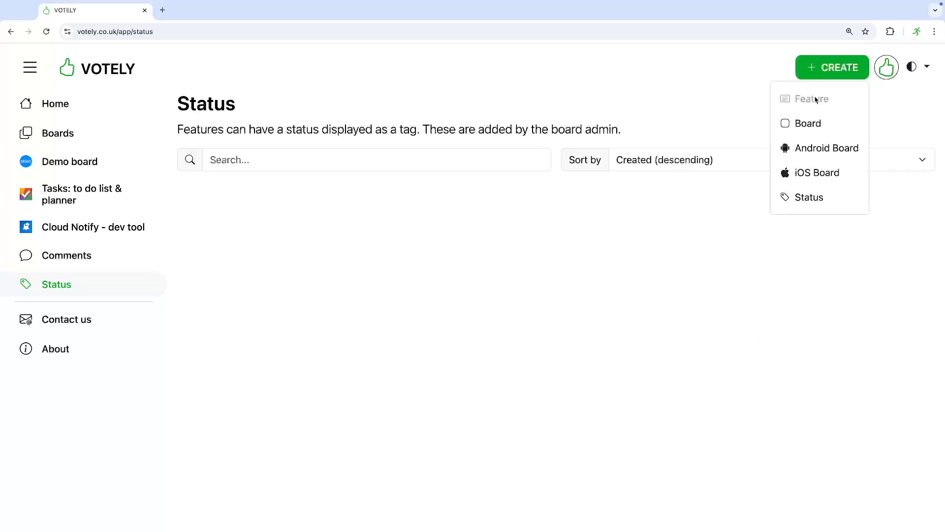
left_click(807, 197)
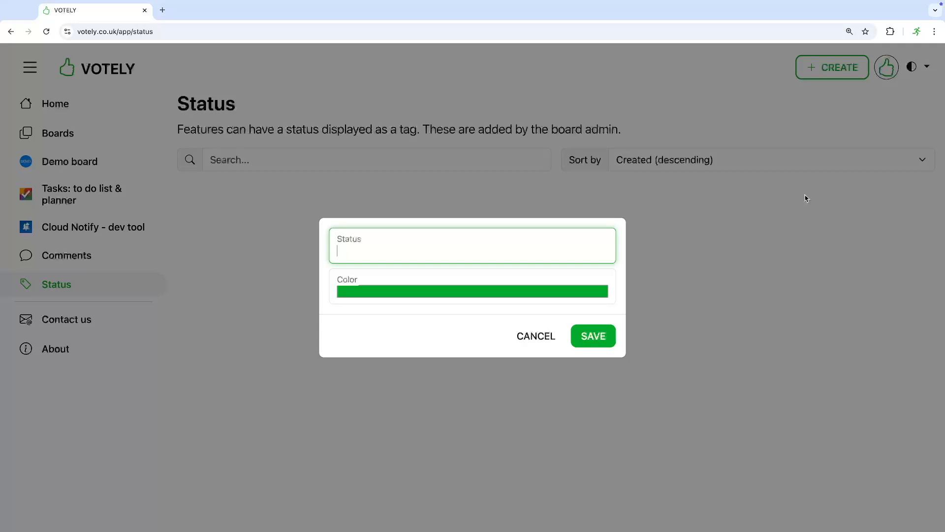
type("In progress")
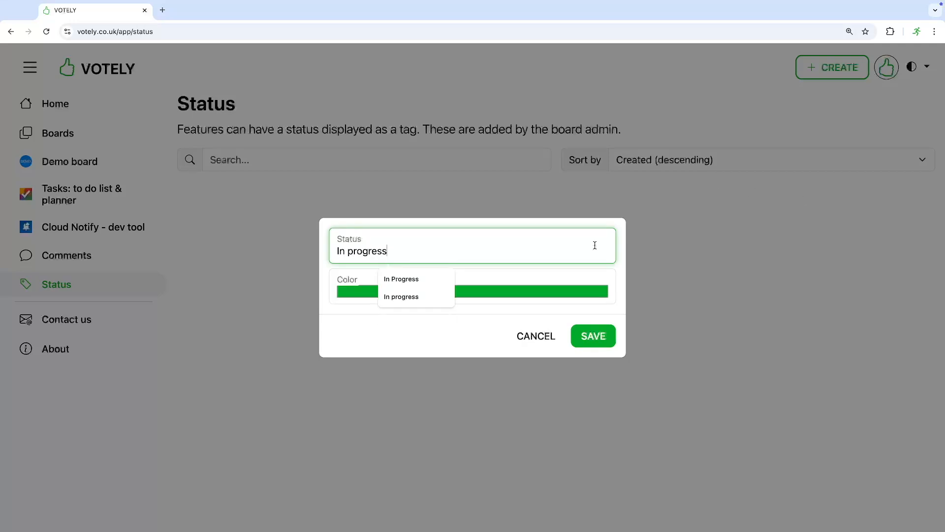
left_click(481, 291)
left_click_drag(452, 402, 454, 405)
left_click(450, 311)
left_click(593, 336)
left_click(78, 162)
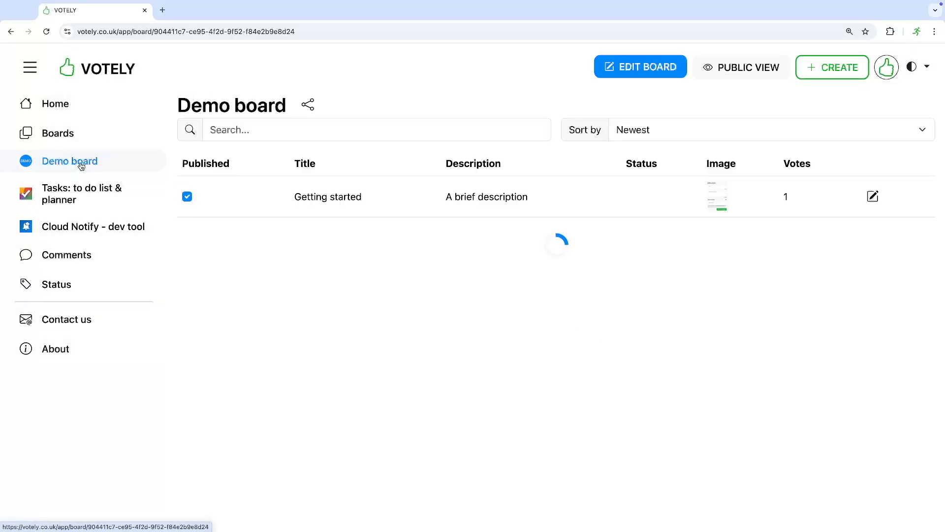
left_click(873, 197)
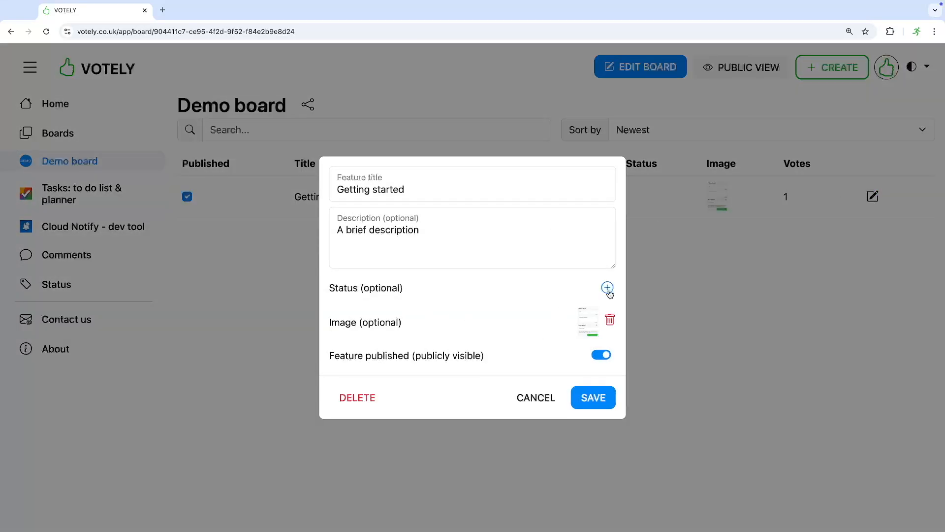
left_click(607, 285)
left_click(589, 325)
left_click(596, 401)
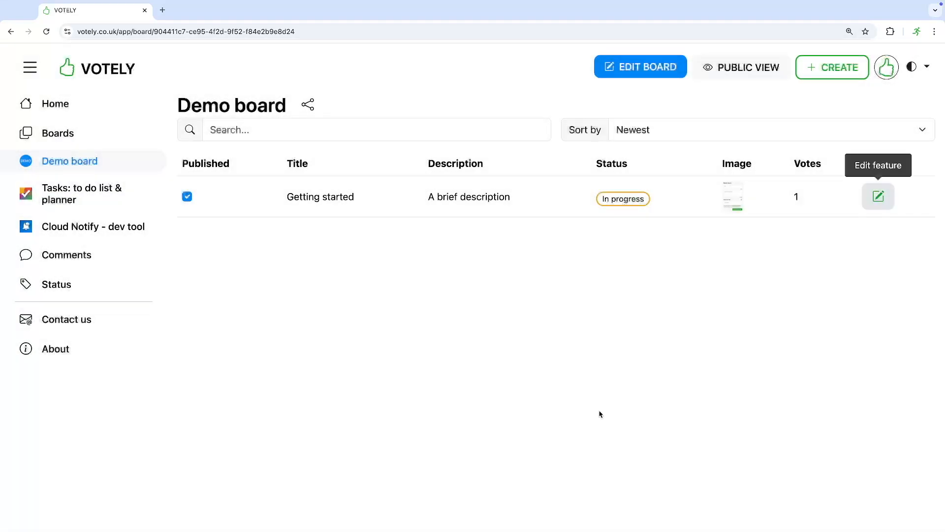
left_click(743, 67)
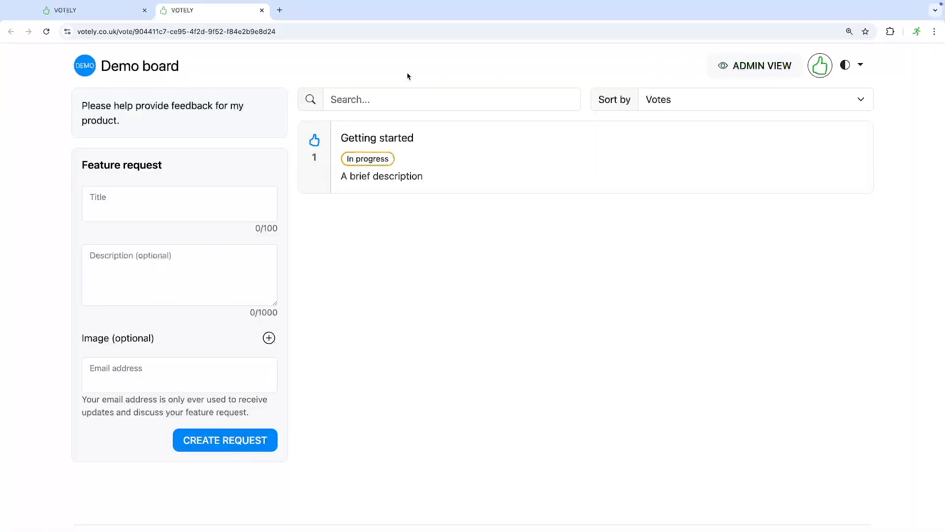
left_click(429, 170)
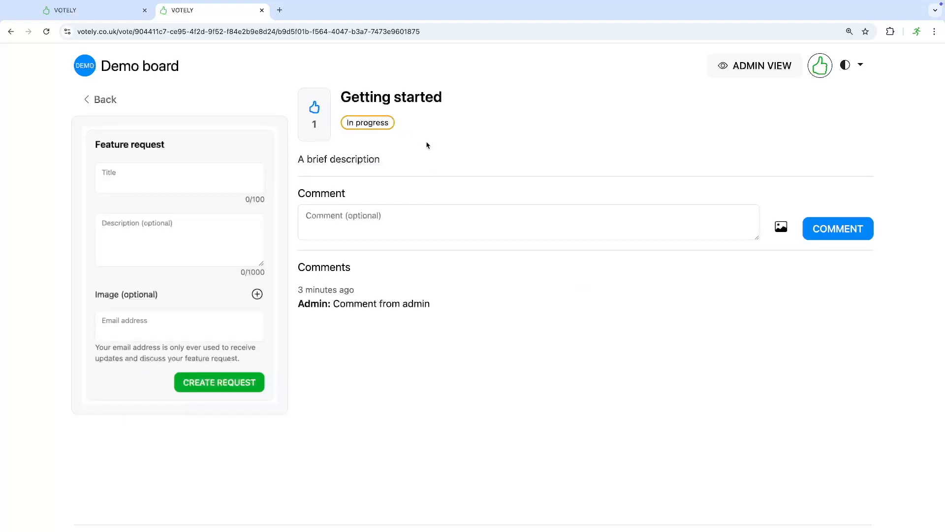
left_click(262, 9)
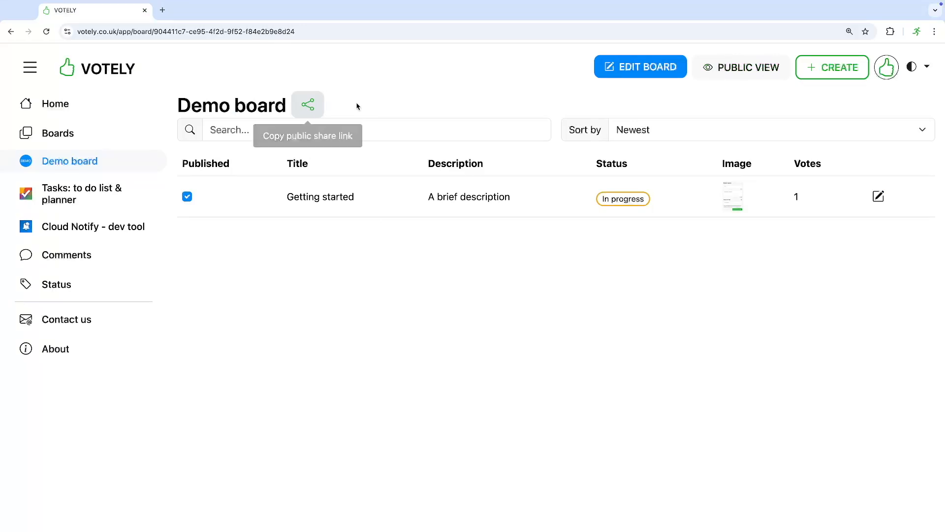
- Log out of the admin account and load the public Demo board address
left_click(886, 68)
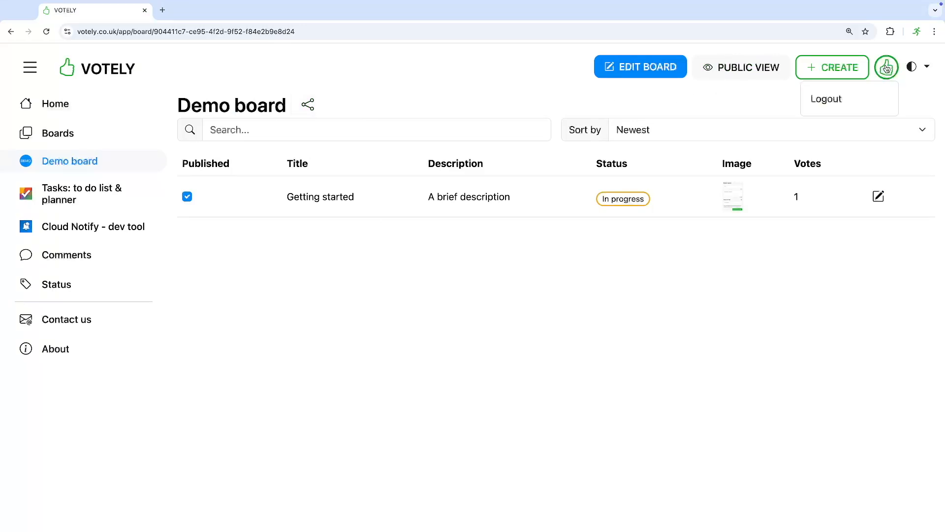
left_click(820, 99)
left_click(289, 35)
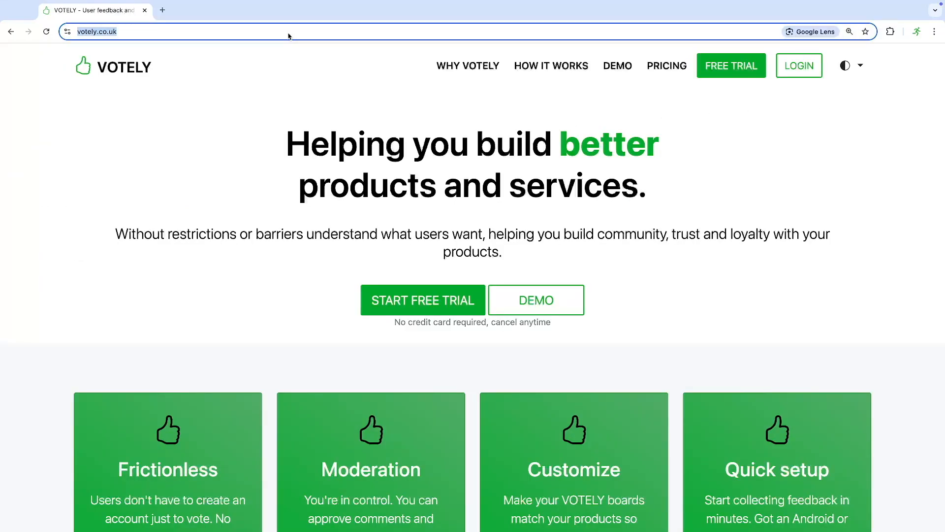
key("Return")
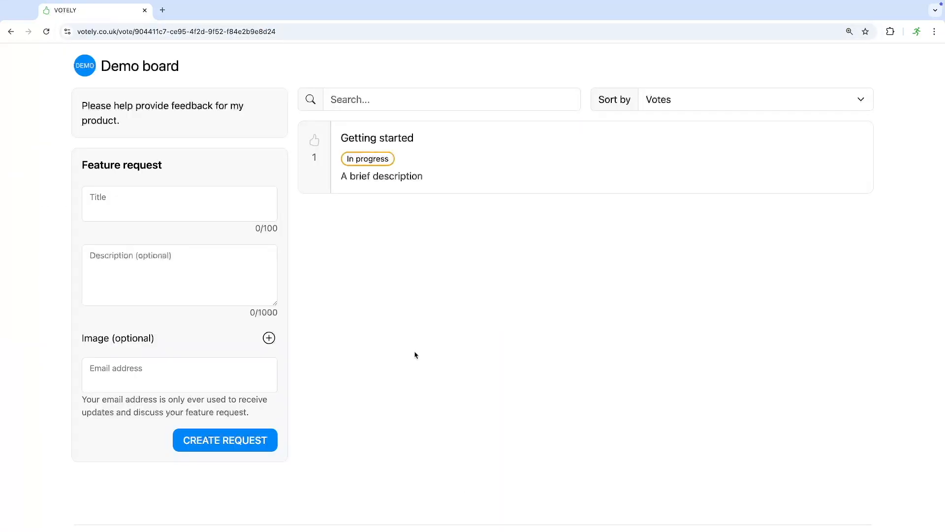
- As a visitor, upvote Getting started to 2 votes and send 'User comment' for approval
left_click(321, 168)
left_click(454, 175)
left_click(376, 225)
type("User comment")
left_click(819, 232)
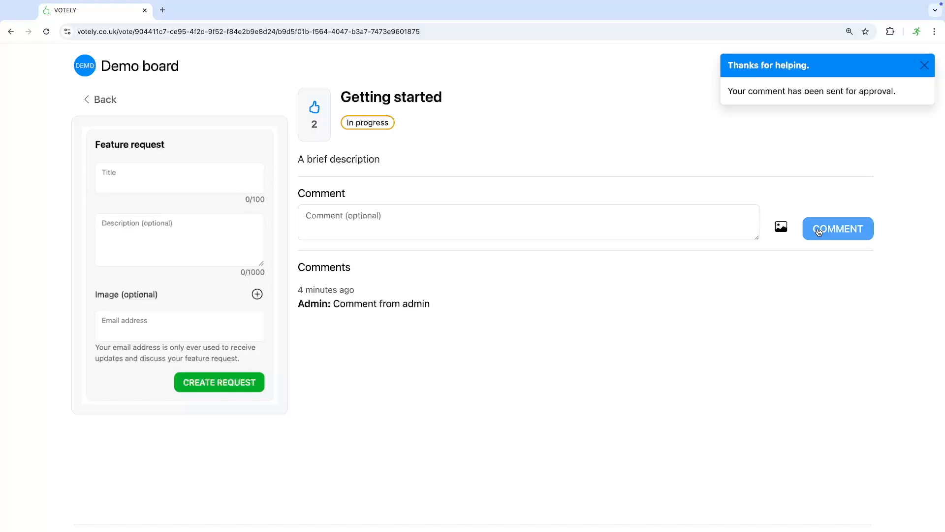
left_click(101, 99)
left_click(135, 209)
- Submit 'My great feature', described 'I hope this helps', with responsive_layout.png and a contact e-mail
type("My great feature")
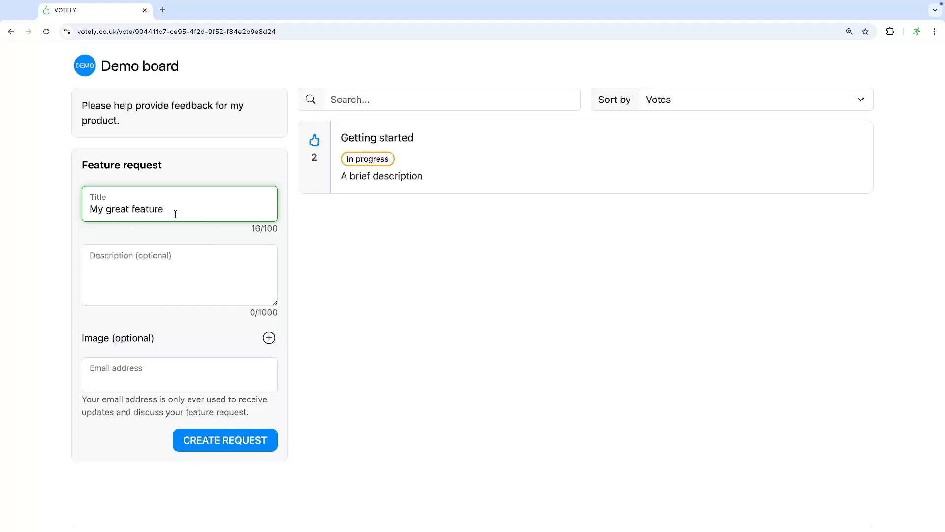
left_click(181, 275)
type("I hope this helps")
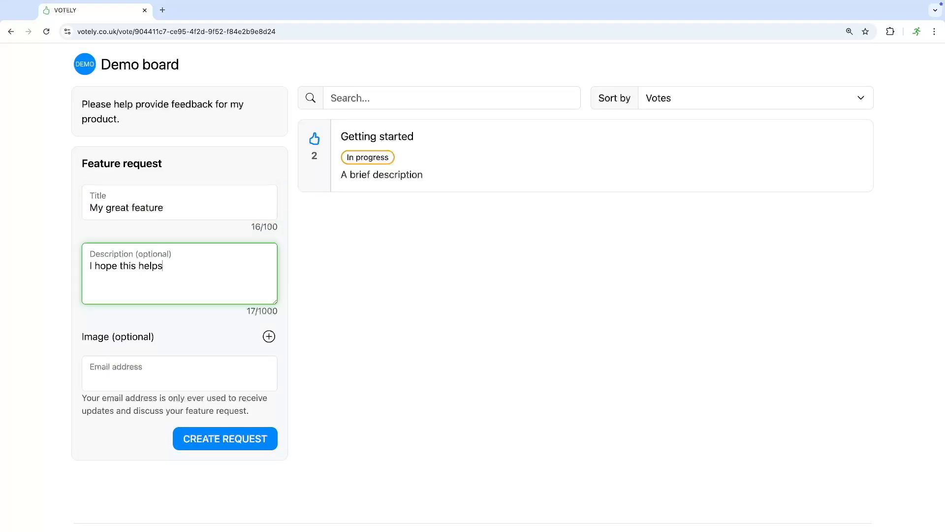
scroll(271, 349, "down", 1)
left_click(269, 335)
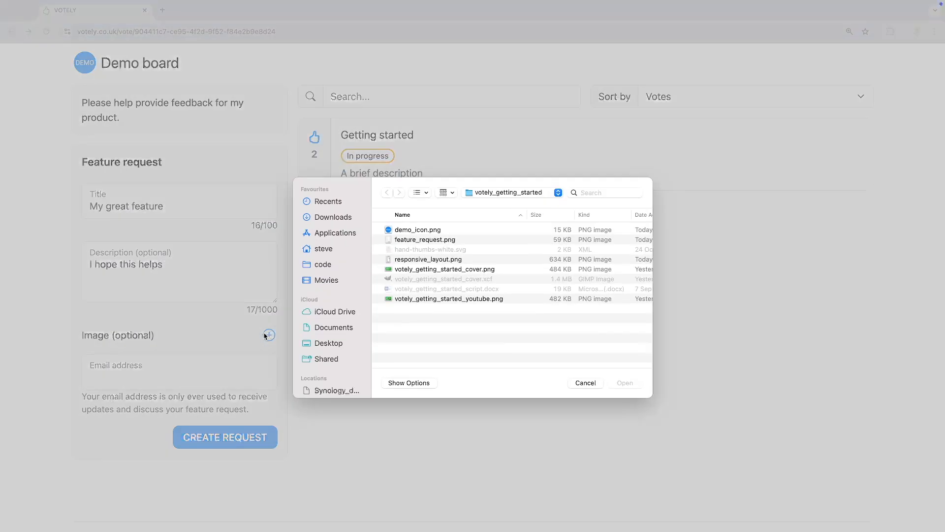
double_click(420, 260)
left_click(179, 384)
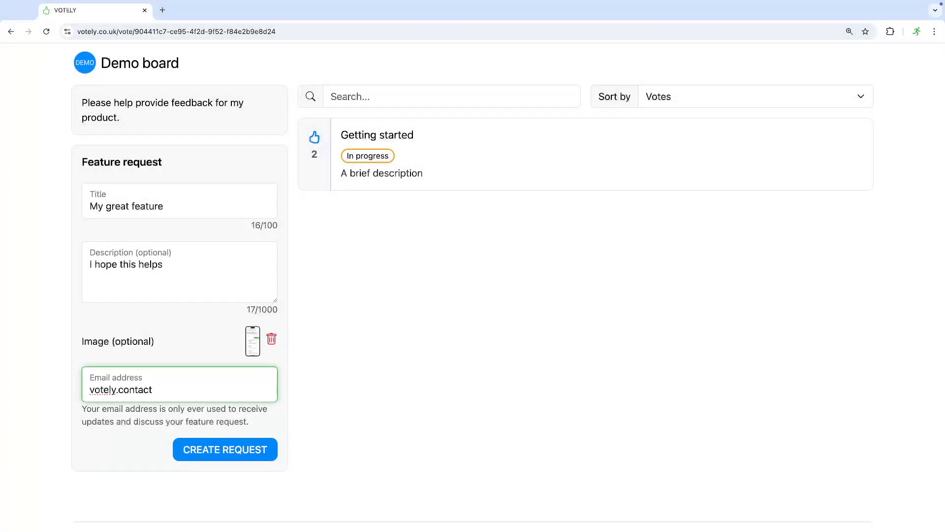
left_click(213, 449)
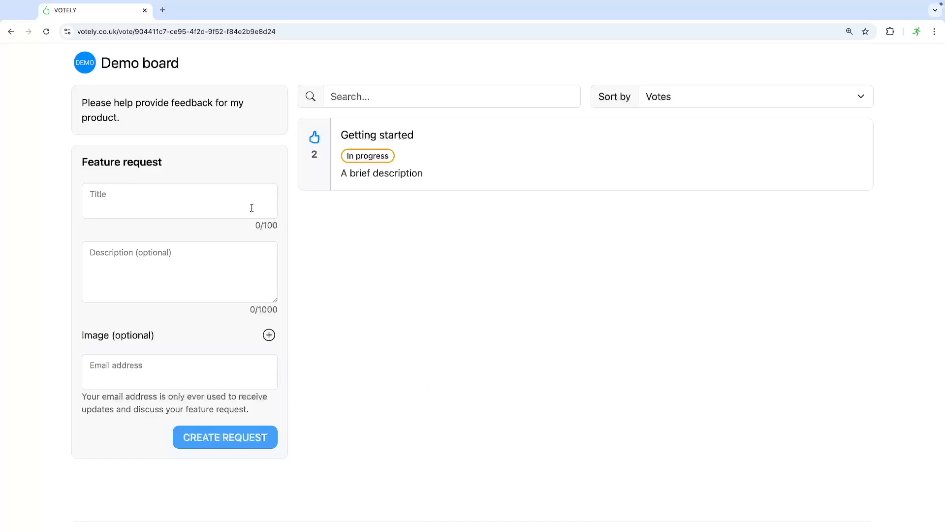
left_click(171, 32)
- Go to votely.co.uk and log back in as admin with the Google account
type("votely.co.uk")
key("Return")
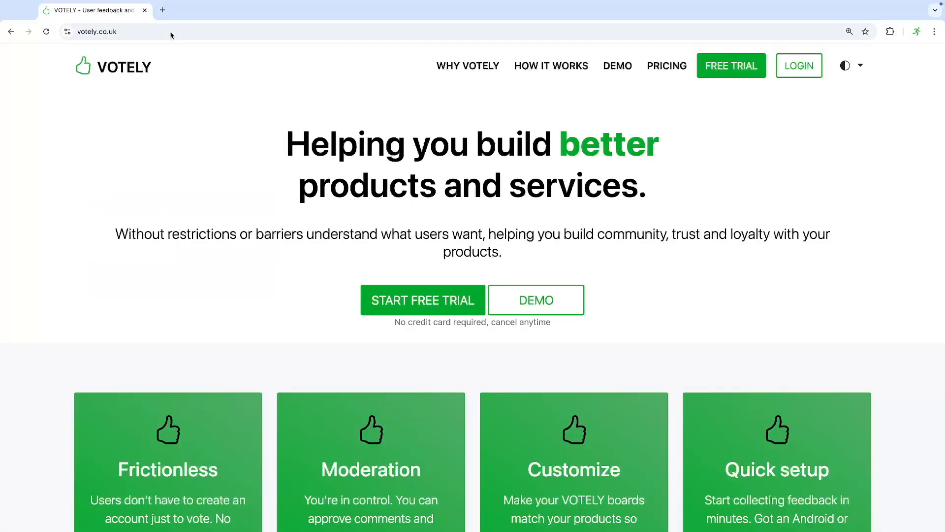
left_click(799, 66)
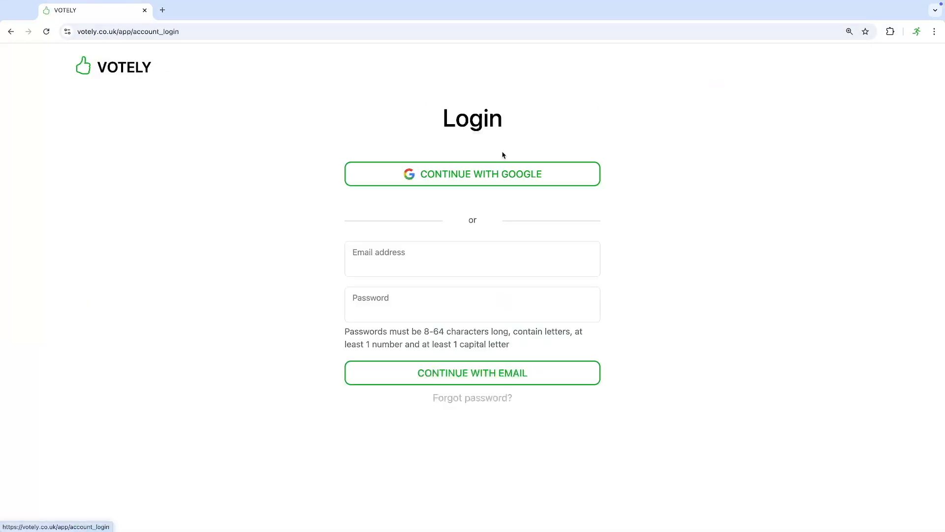
left_click(456, 183)
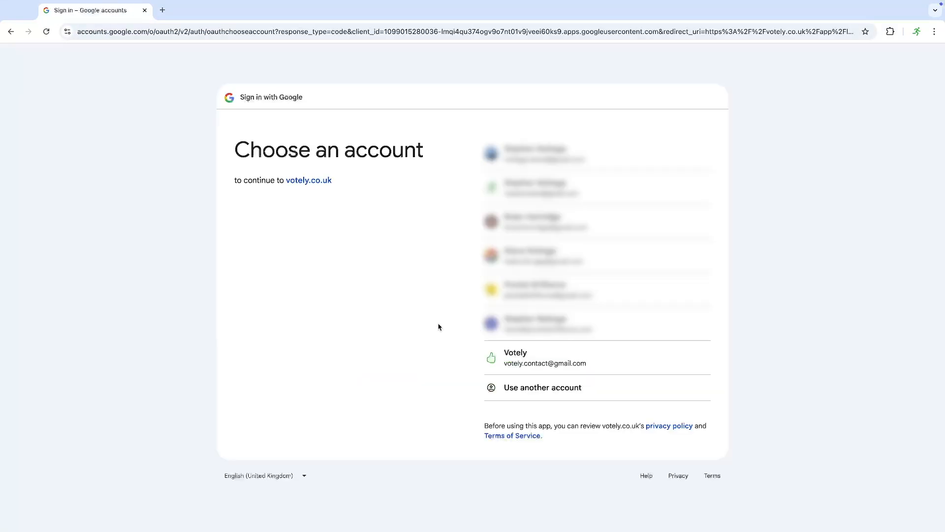
left_click(507, 357)
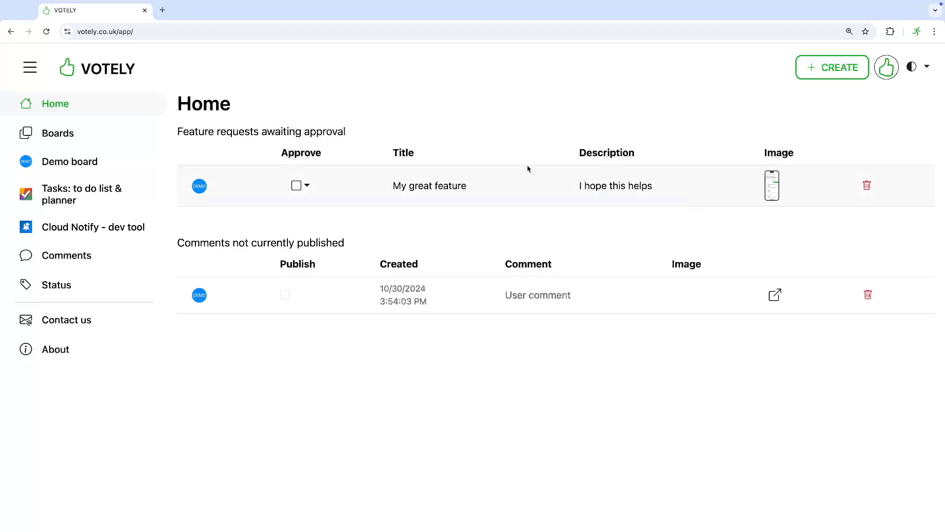
- Approve 'My great feature', then mark it Published on the Demo board
left_click(307, 187)
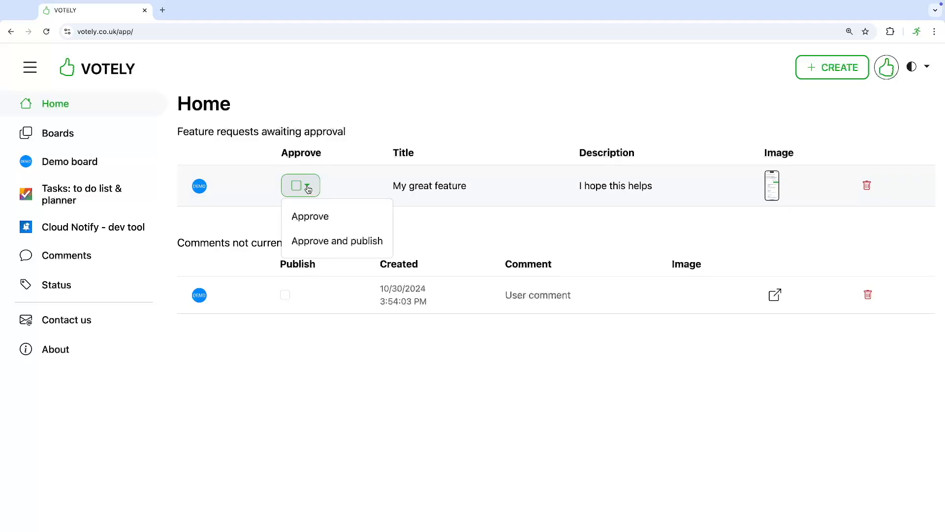
left_click(315, 219)
left_click(64, 162)
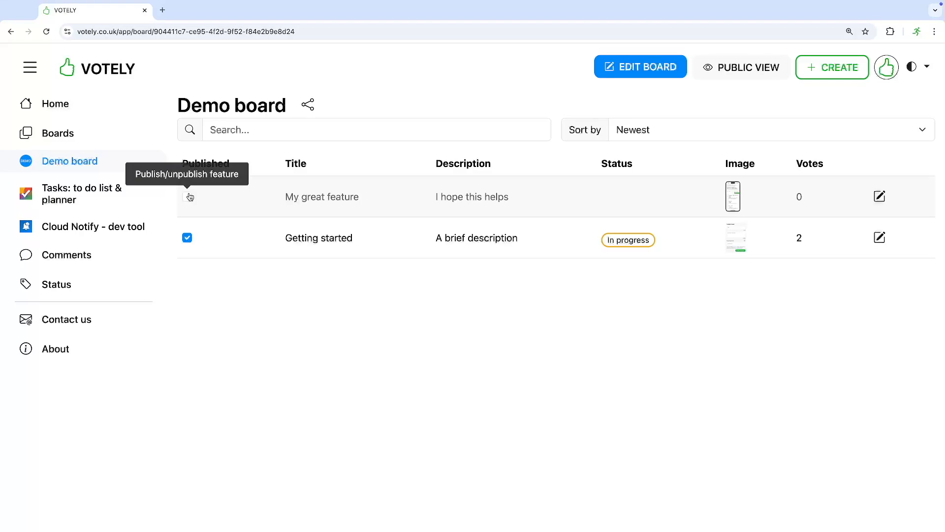
left_click(187, 197)
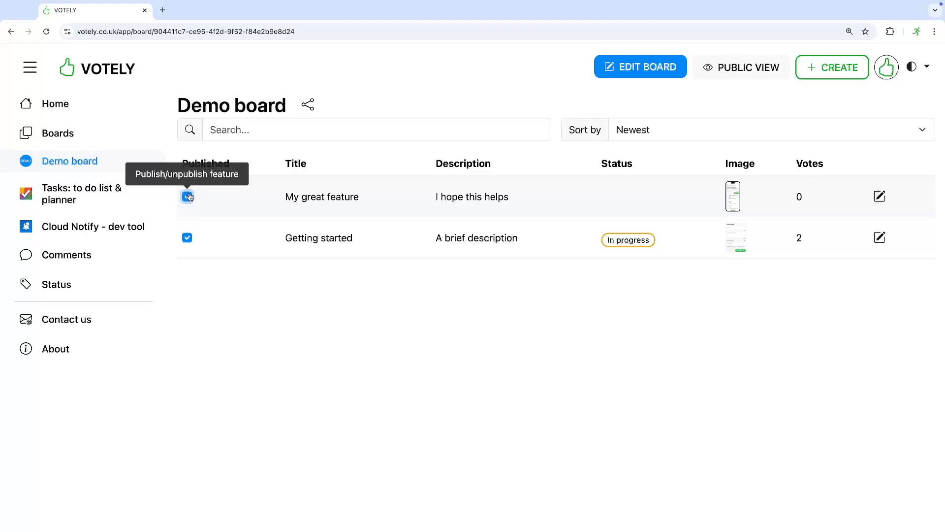
- Publish the pending 'User comment' from Home, then log out of Votely
left_click(74, 104)
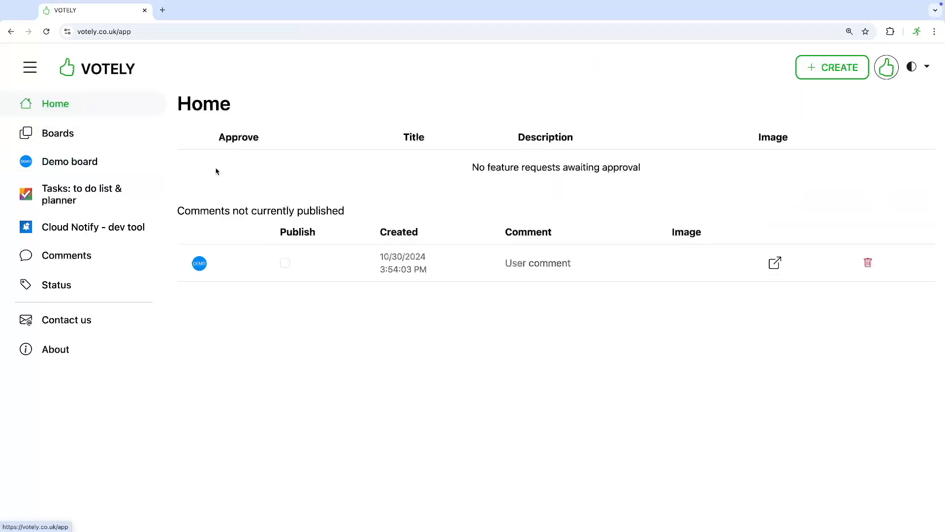
left_click(285, 263)
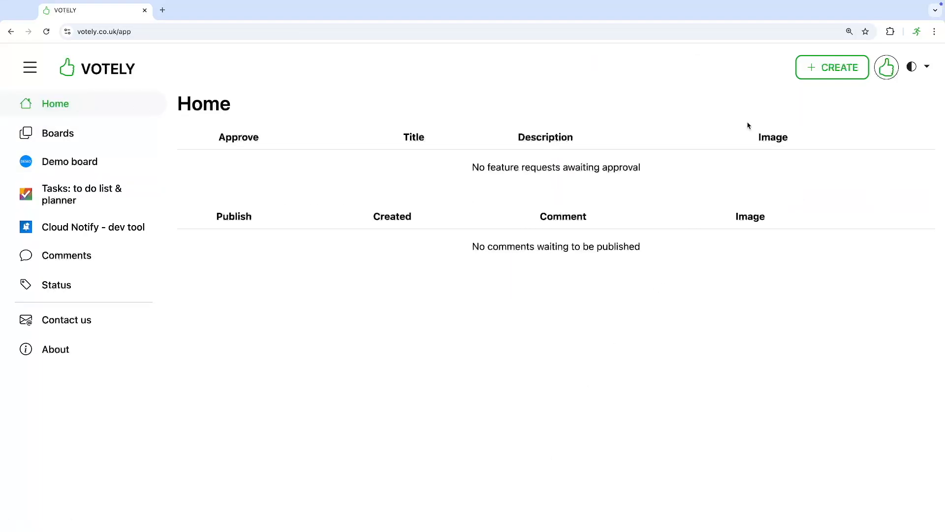
left_click(887, 68)
left_click(842, 100)
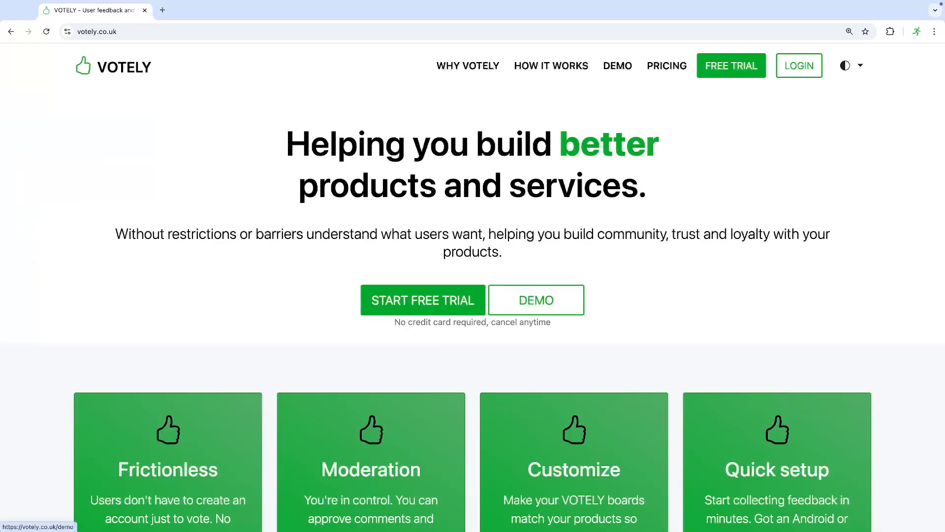